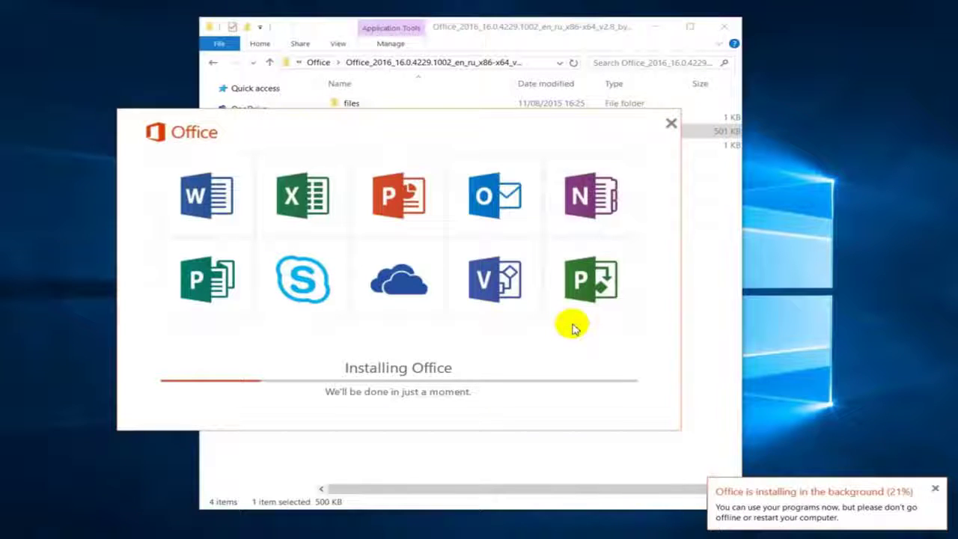
# Check the background Office installation and close the finished installer and the Office 2016 Setup v2.8 utility.
pyautogui.click(815, 538)
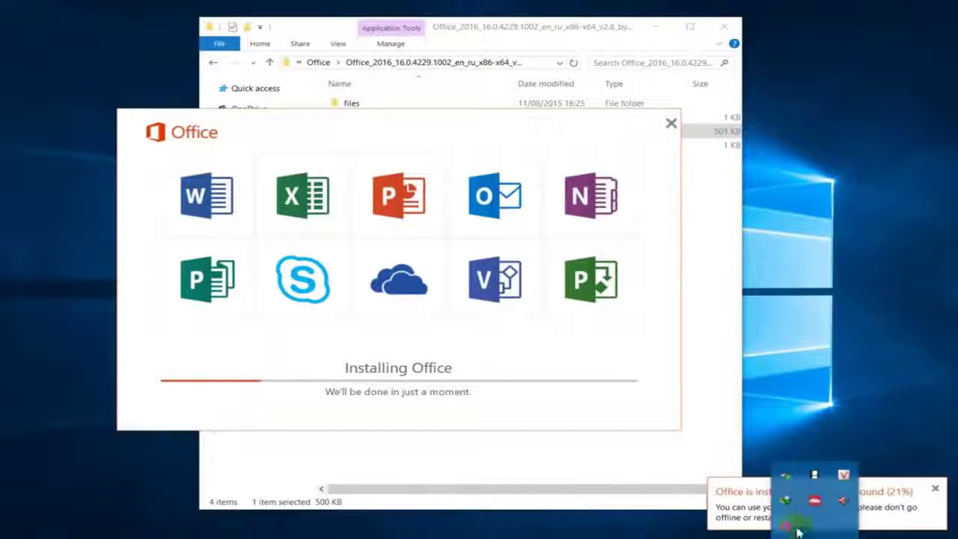
pyautogui.moveTo(439, 145); pyautogui.dragTo(537, 99)
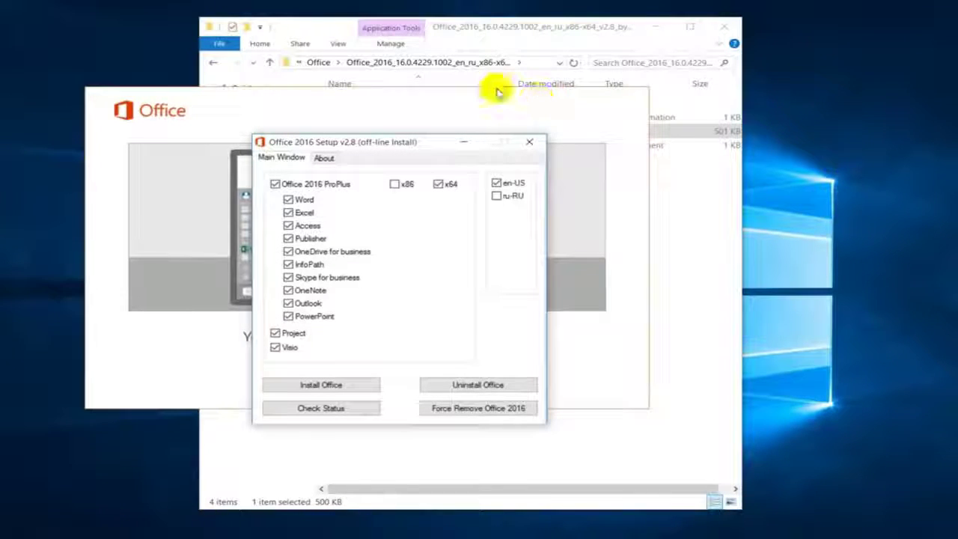
pyautogui.click(529, 142)
pyautogui.click(378, 378)
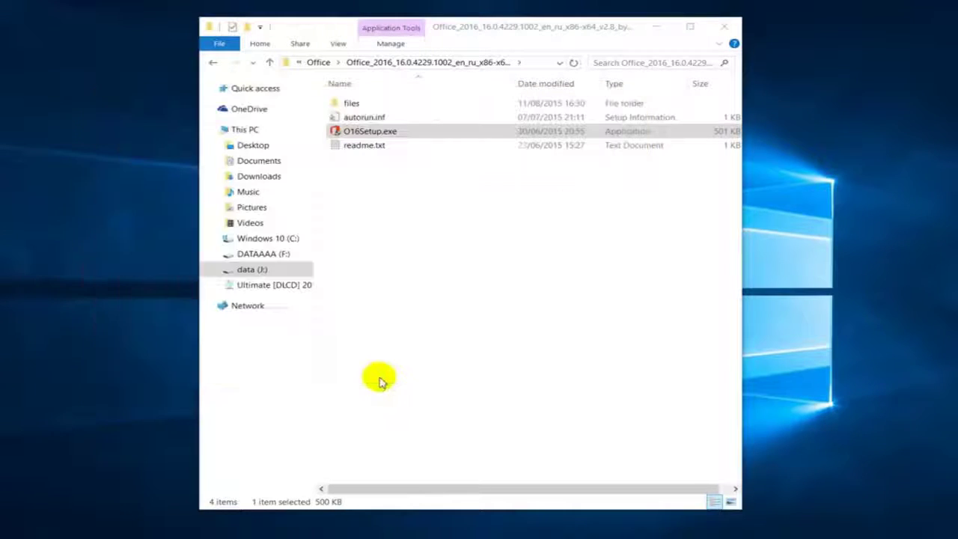
# Launch Word 2016 and look through the document templates on its start screen.
pyautogui.press('super')
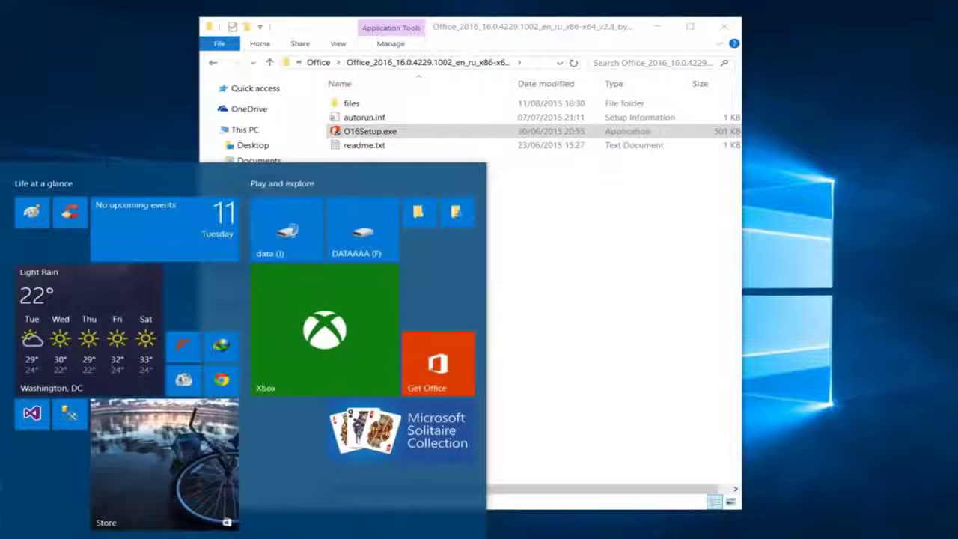
pyautogui.click(6, 285)
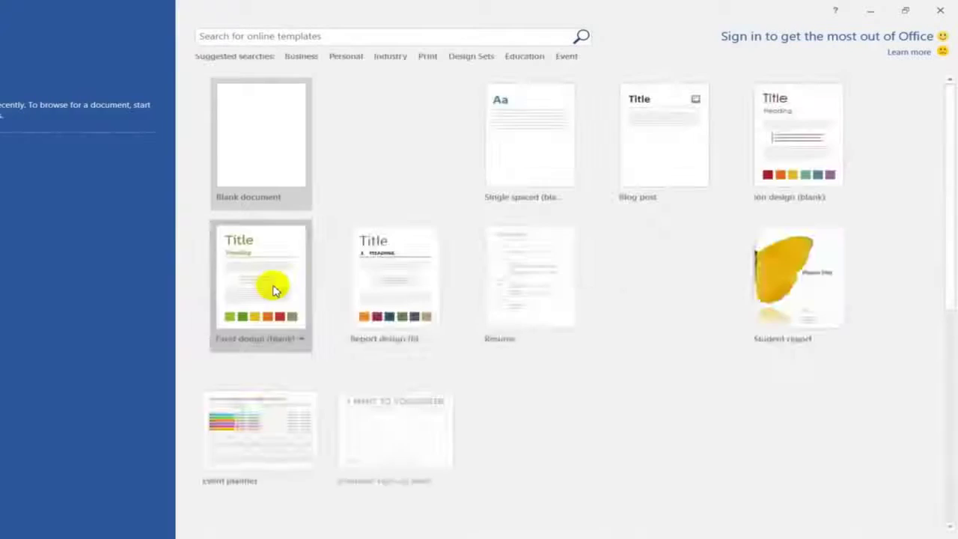
pyautogui.scroll(-5, 321, 306)
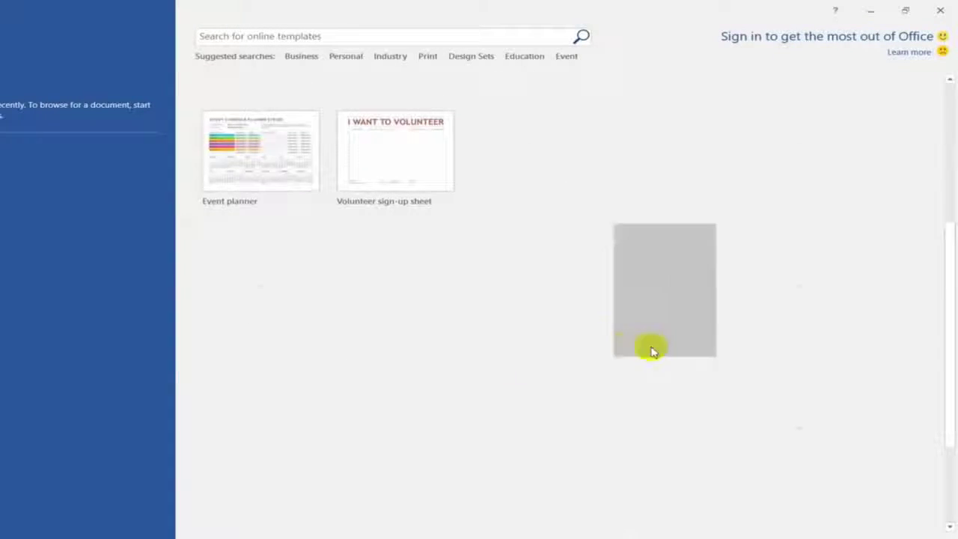
pyautogui.scroll(-2, 883, 372)
pyautogui.scroll(8, 896, 360)
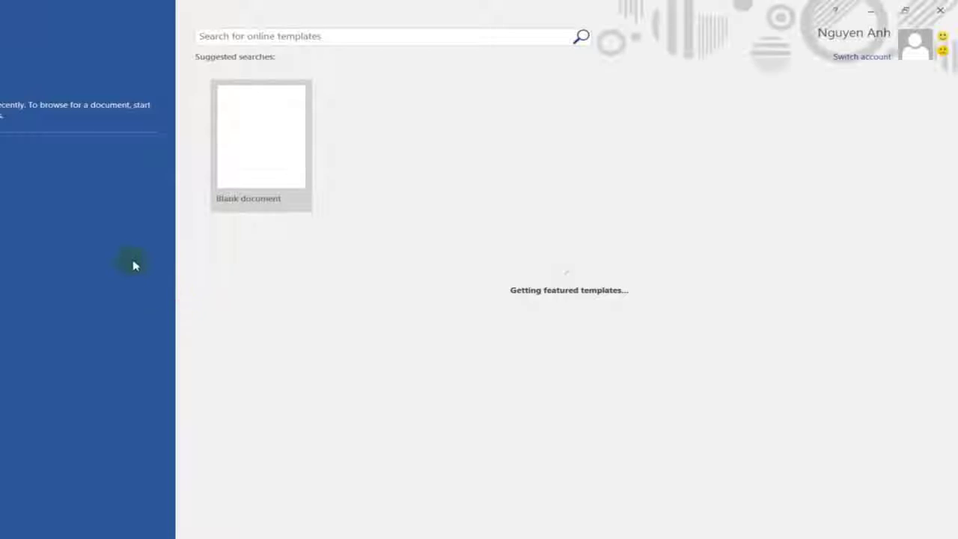
# Try to activate Office by signing in with the Microsoft account e-mail and the account password.
pyautogui.press('super')
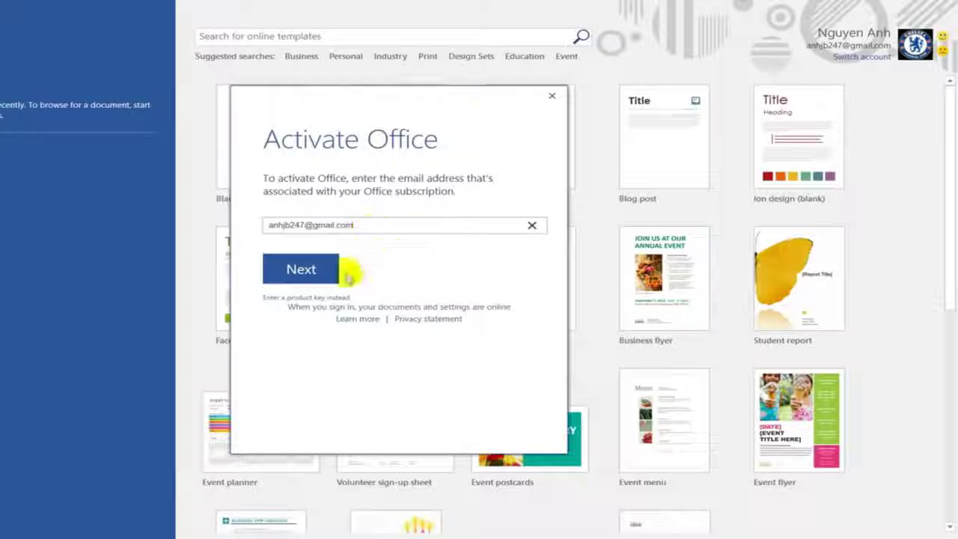
pyautogui.click(308, 270)
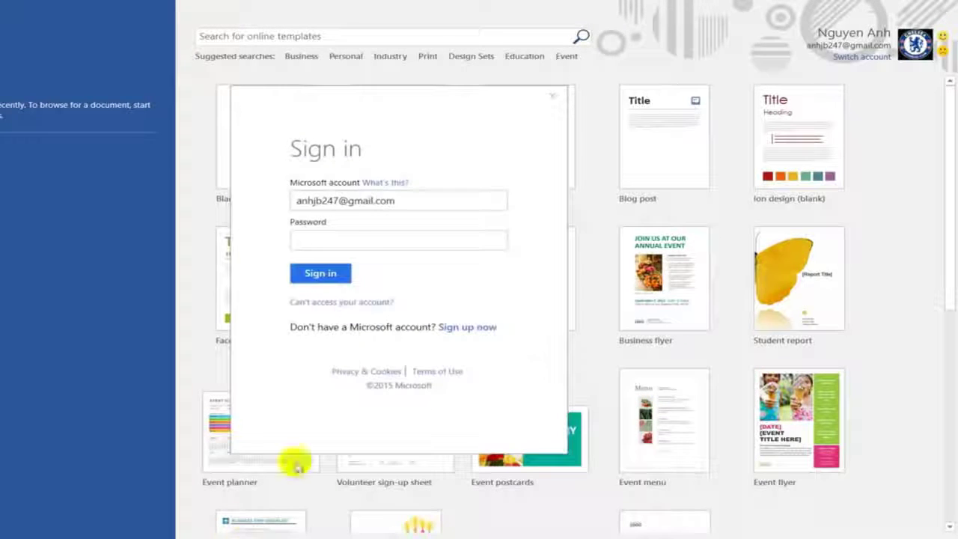
pyautogui.click(342, 240)
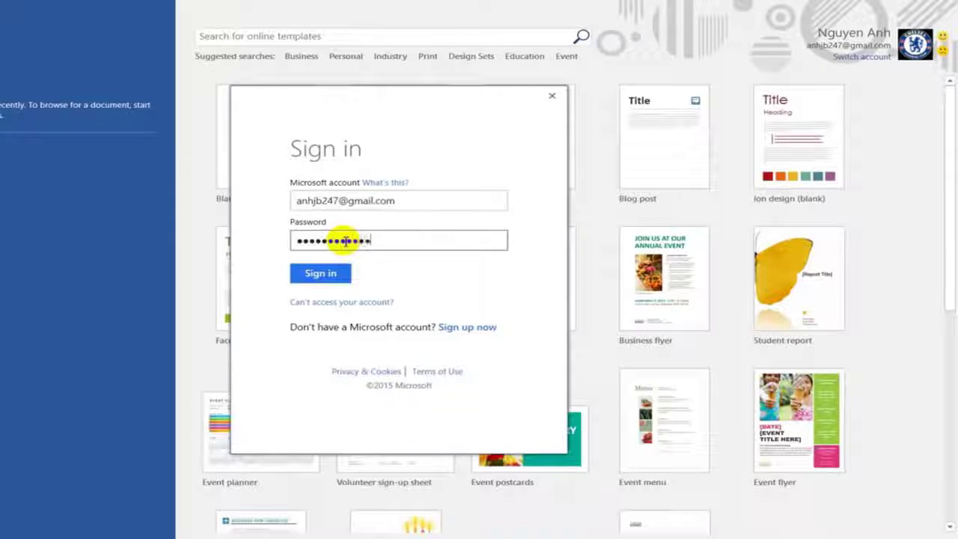
pyautogui.click(302, 275)
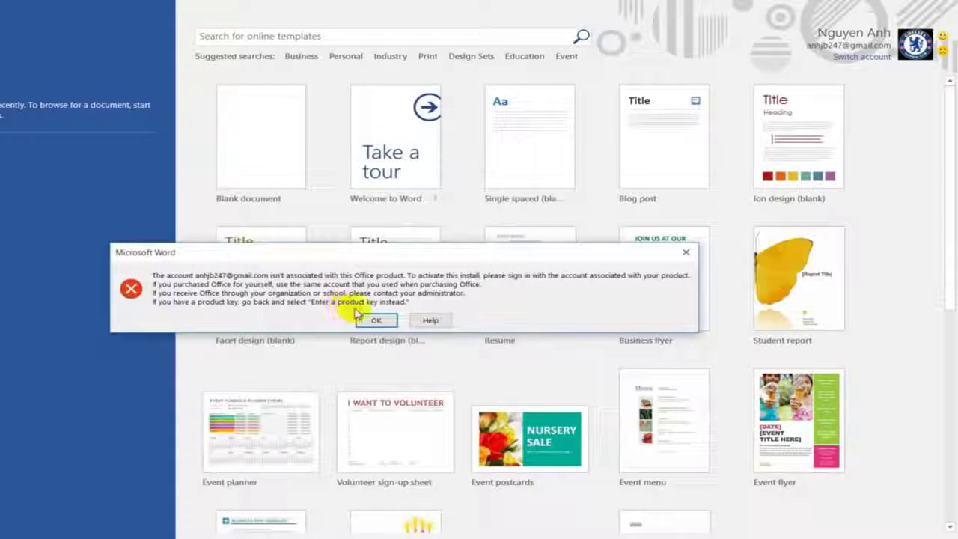
# Dismiss the account error and the Activate Office dialog, and accept the Microsoft Office License Agreement.
pyautogui.click(376, 320)
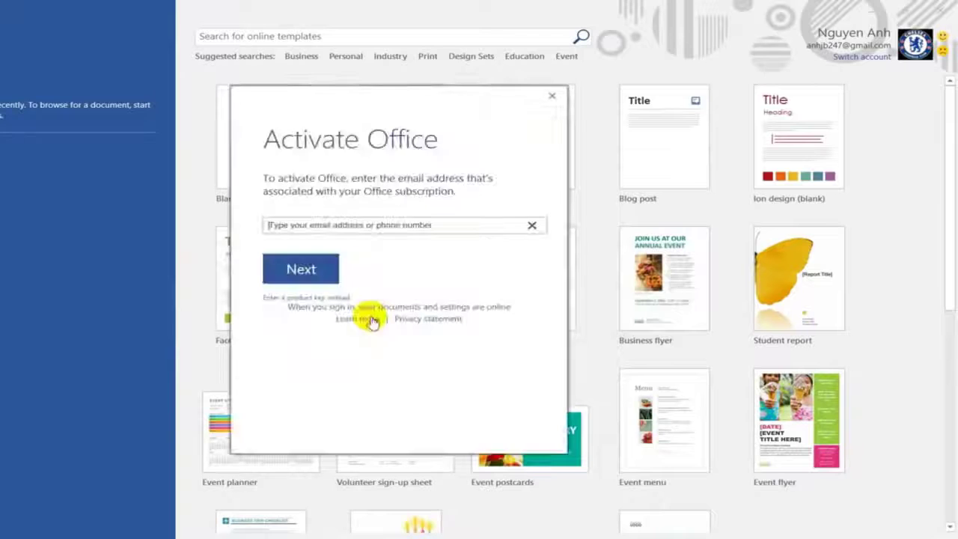
pyautogui.click(554, 95)
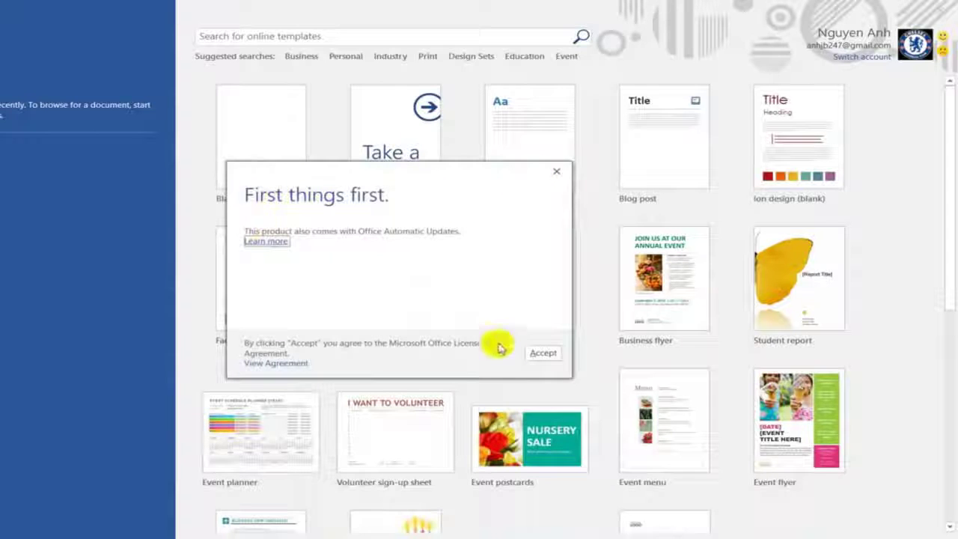
pyautogui.click(541, 354)
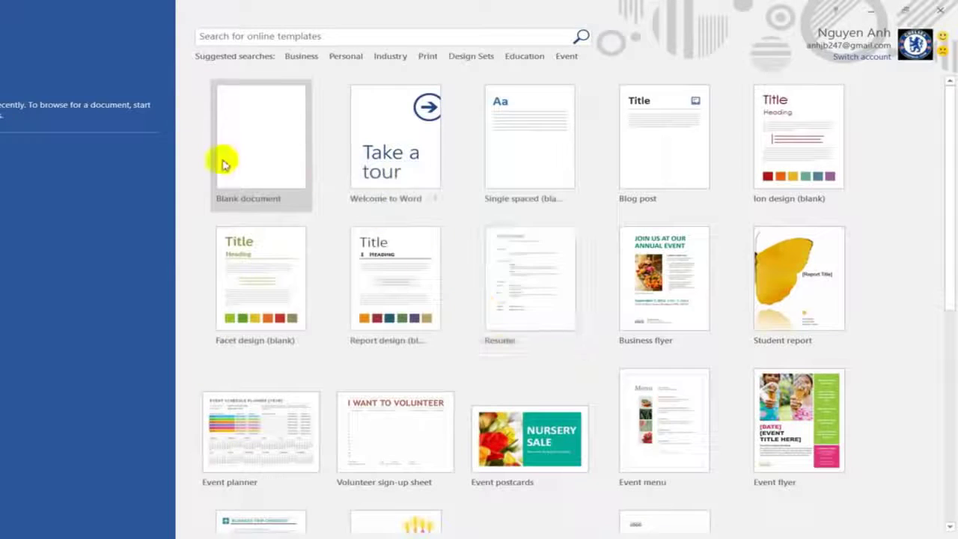
# Check the Office activation prompt from a blank document, dismiss it and close Word.
pyautogui.click(251, 163)
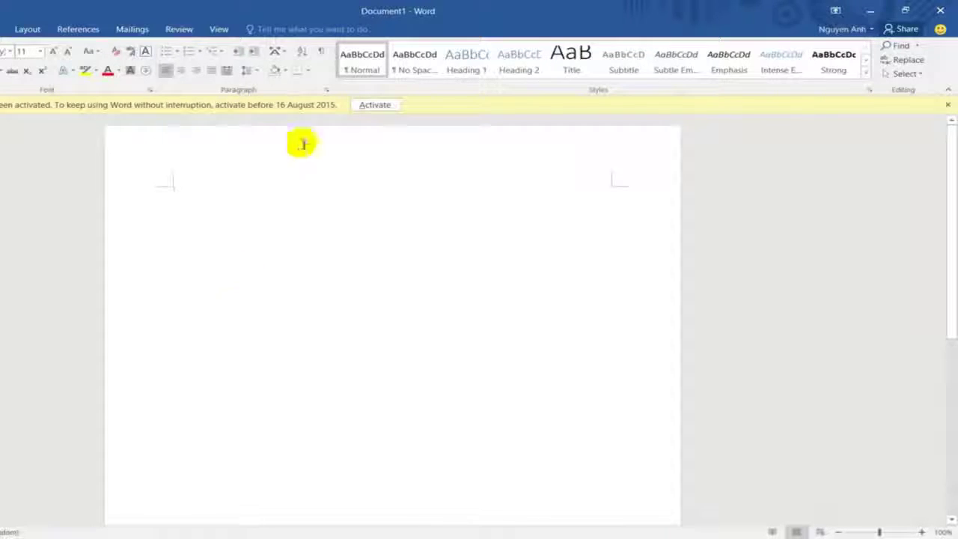
pyautogui.click(372, 107)
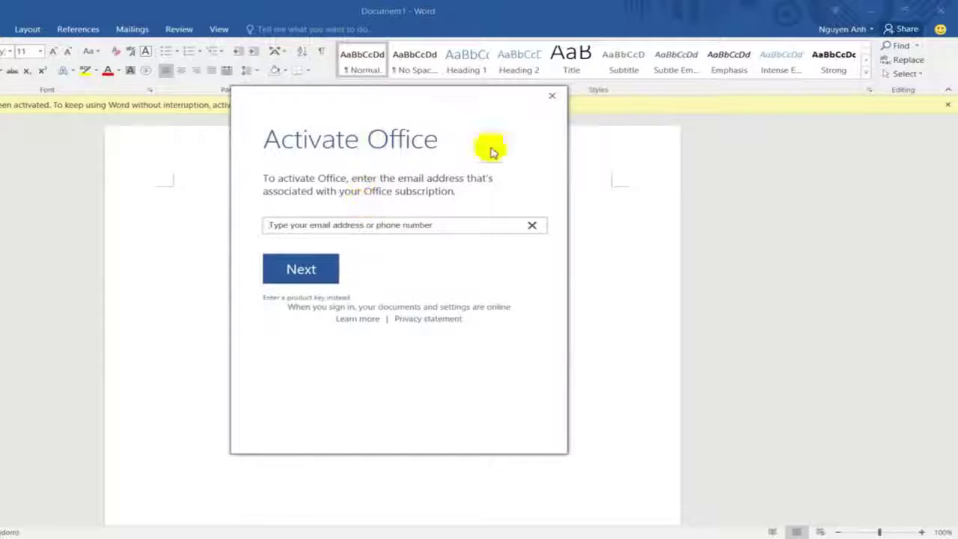
pyautogui.click(561, 101)
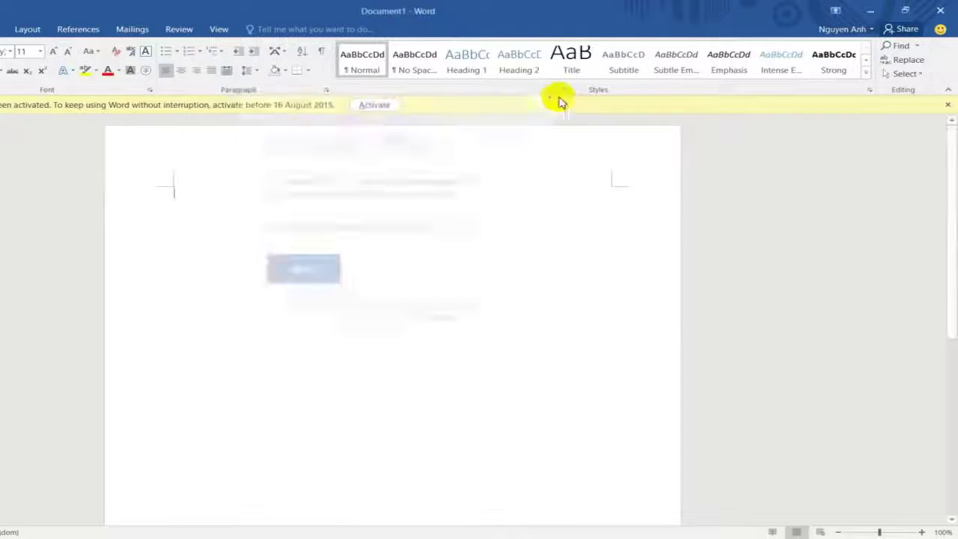
pyautogui.click(941, 11)
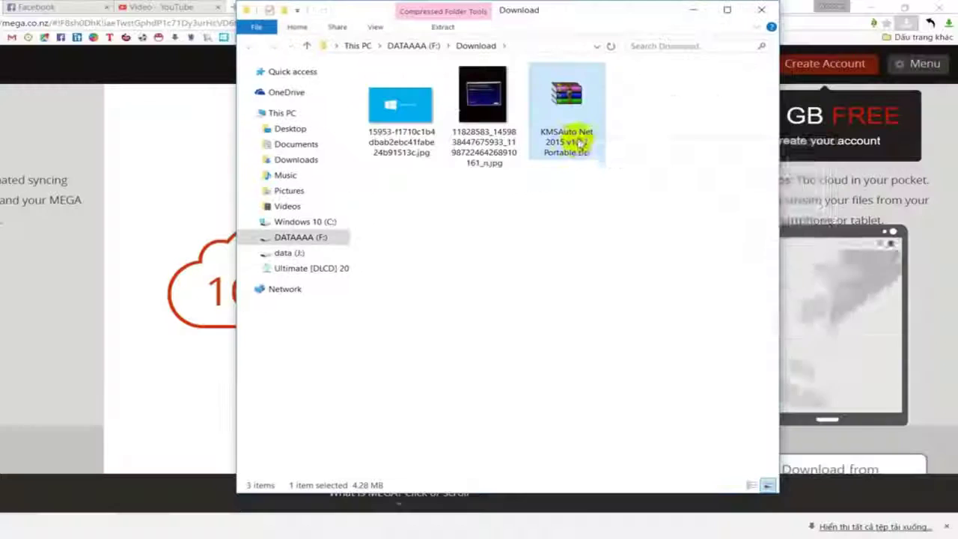
# Extract KMSAuto Net 2015 v1.3.7 Portable.zip in the Download folder and open the innermost extracted folder.
pyautogui.rightClick(581, 133)
pyautogui.click(620, 192)
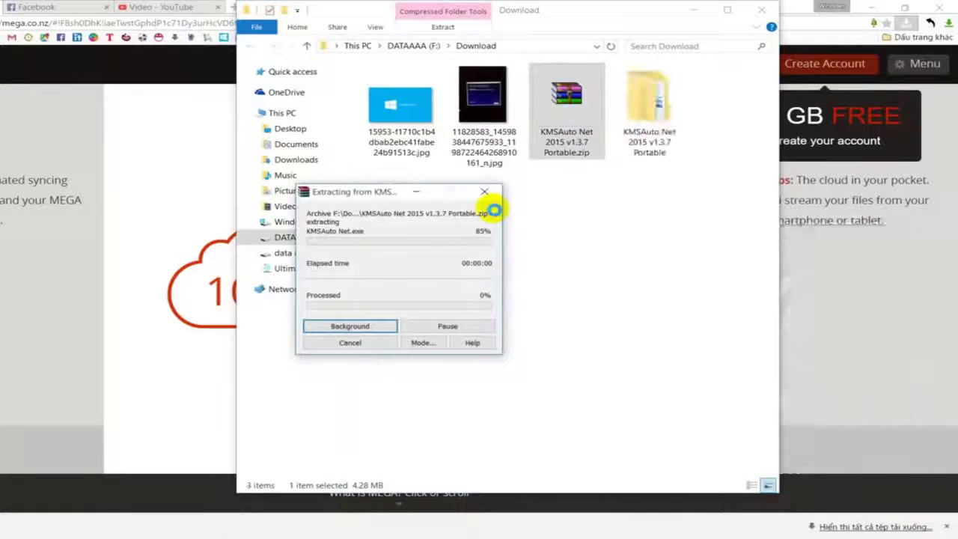
pyautogui.doubleClick(417, 131)
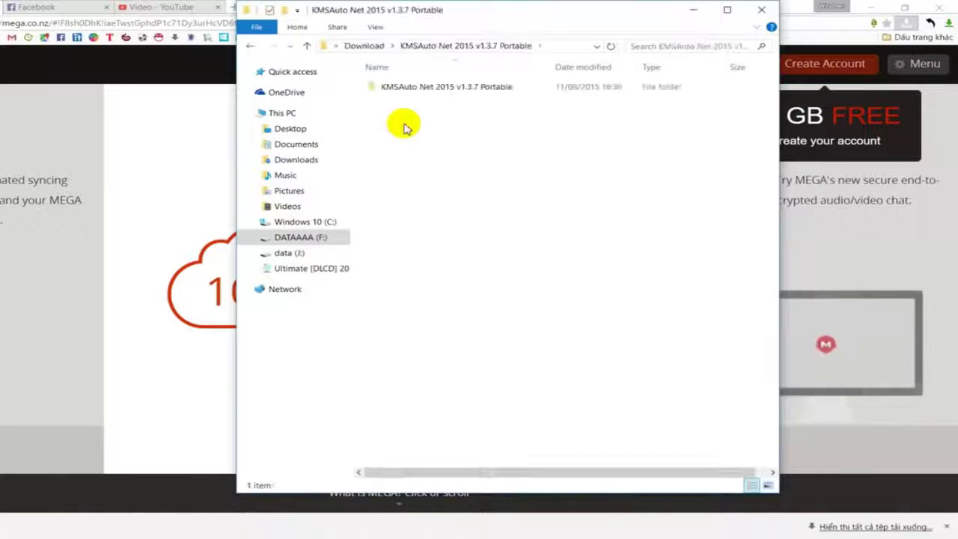
pyautogui.doubleClick(419, 89)
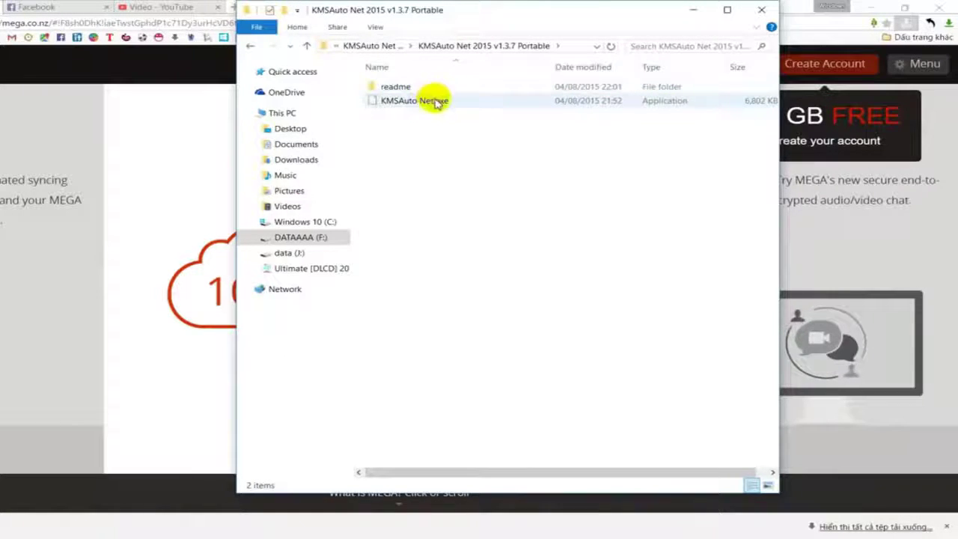
pyautogui.click(437, 103)
pyautogui.doubleClick(448, 101)
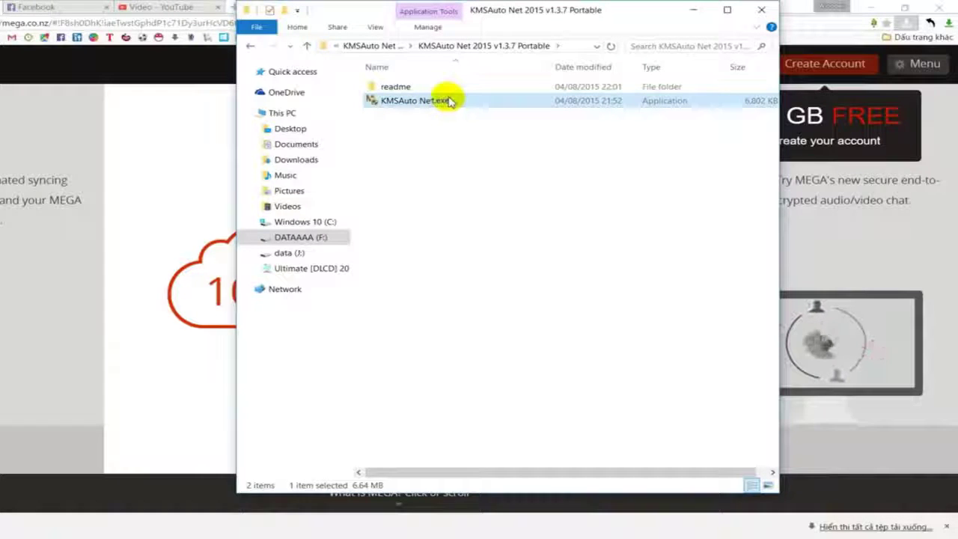
pyautogui.rightClick(451, 103)
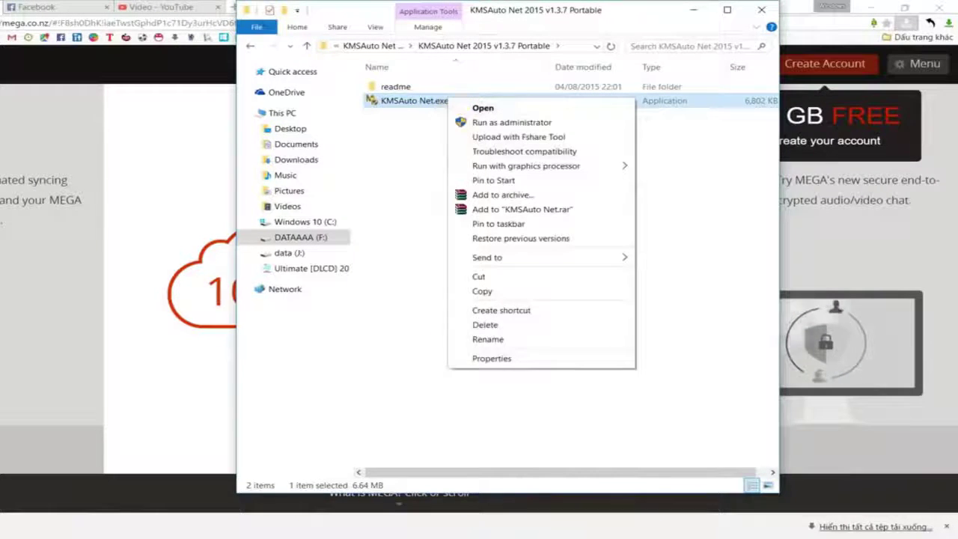
pyautogui.press('Escape')
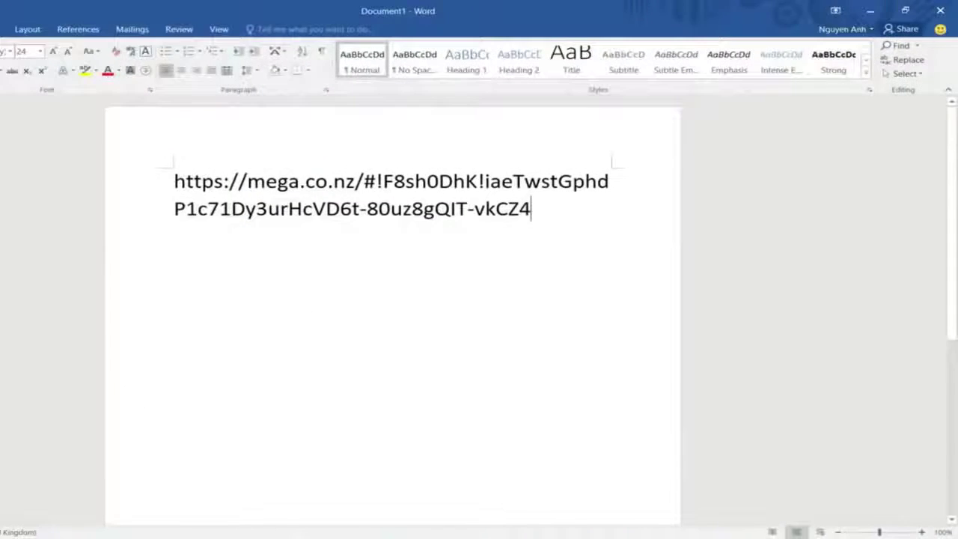
# Close the Word window with the download link, saving its document in the Documents folder.
pyautogui.rightClick(449, 536)
pyautogui.click(459, 530)
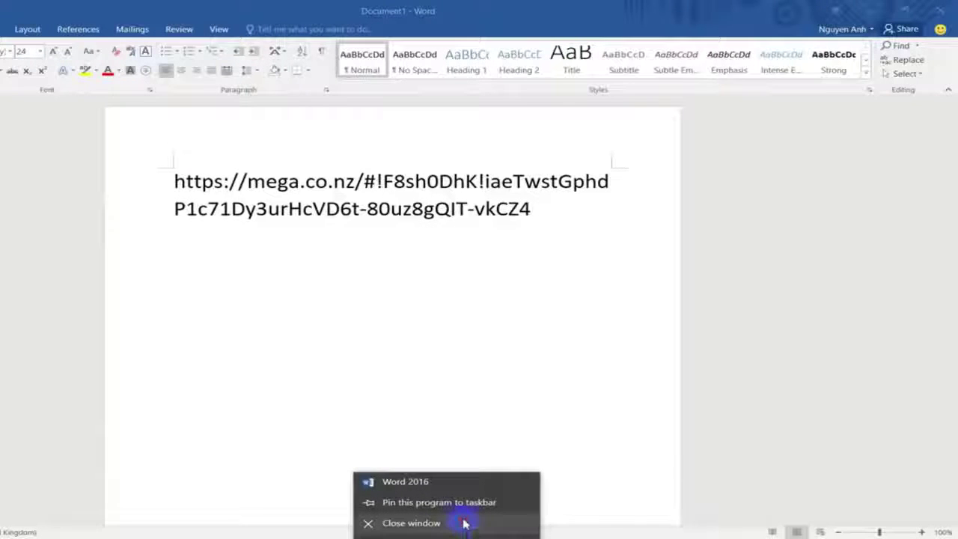
pyautogui.click(357, 299)
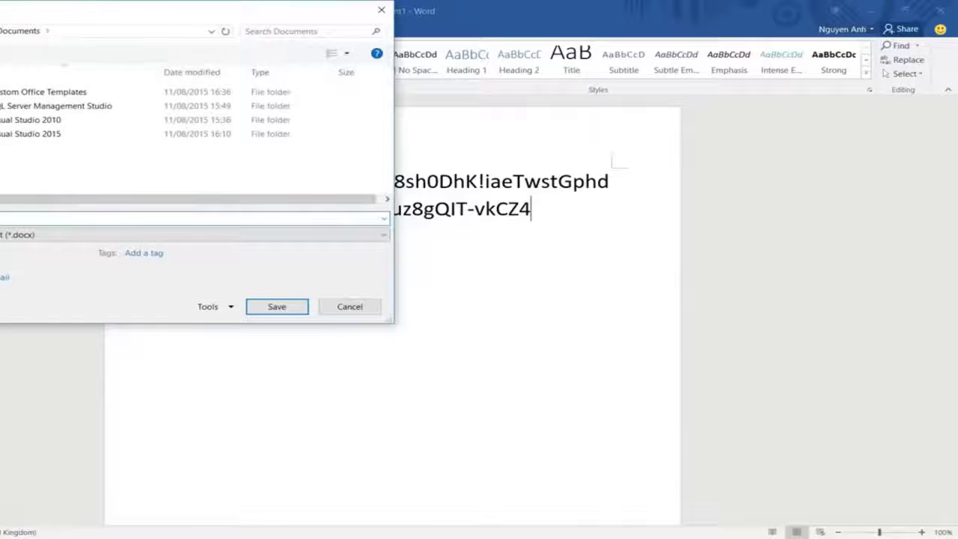
pyautogui.click(273, 306)
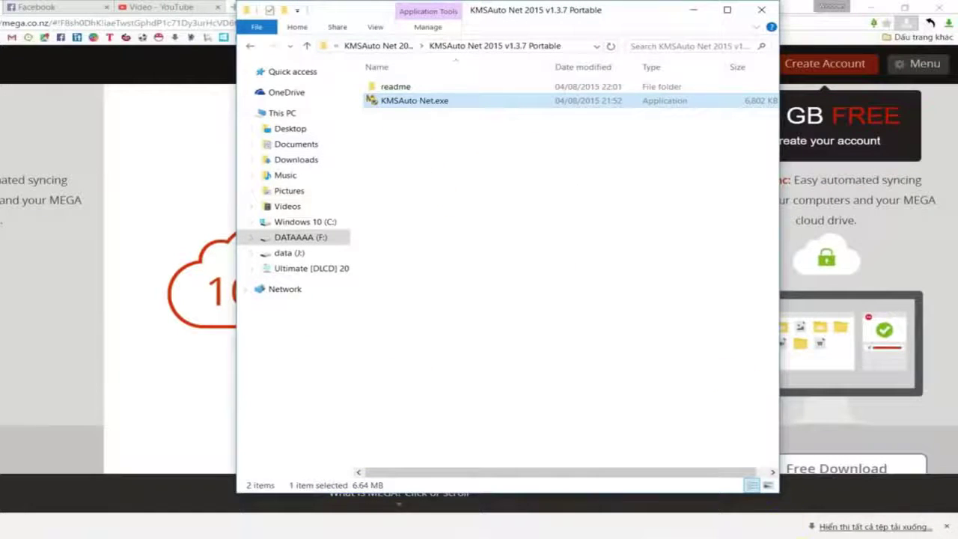
# Run KMSAuto Net.exe as administrator.
pyautogui.doubleClick(395, 104)
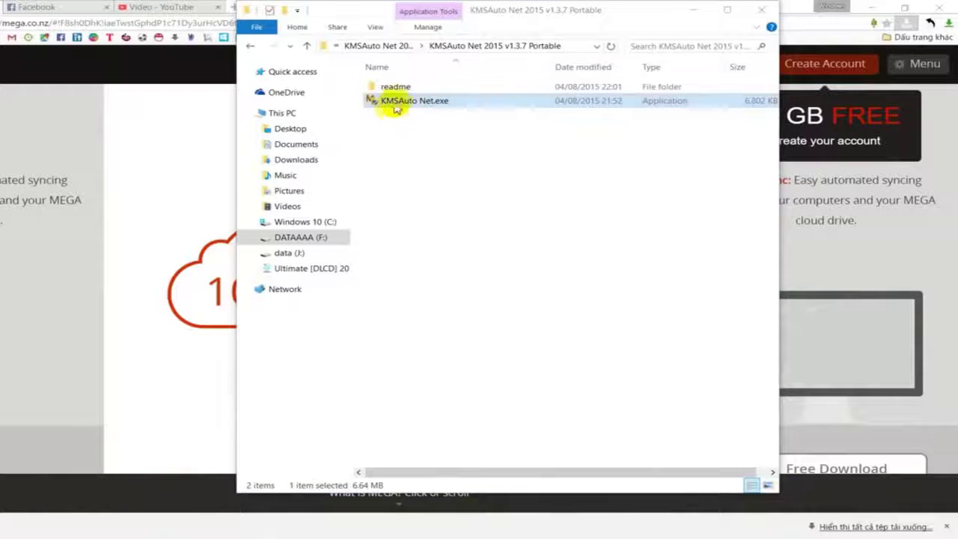
pyautogui.rightClick(395, 105)
pyautogui.click(426, 125)
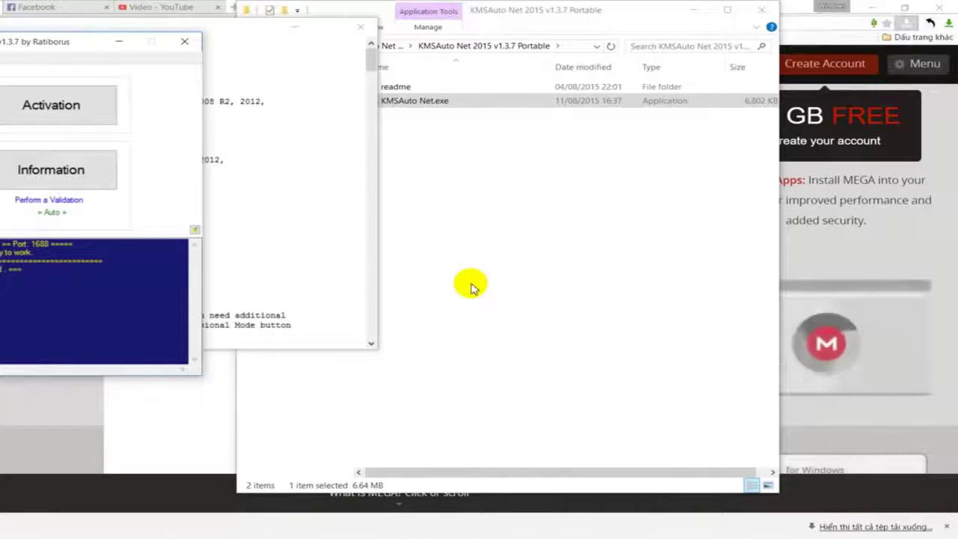
# Launch Word 2016 to check its activation prompt, and dismiss the prompt.
pyautogui.press('super')
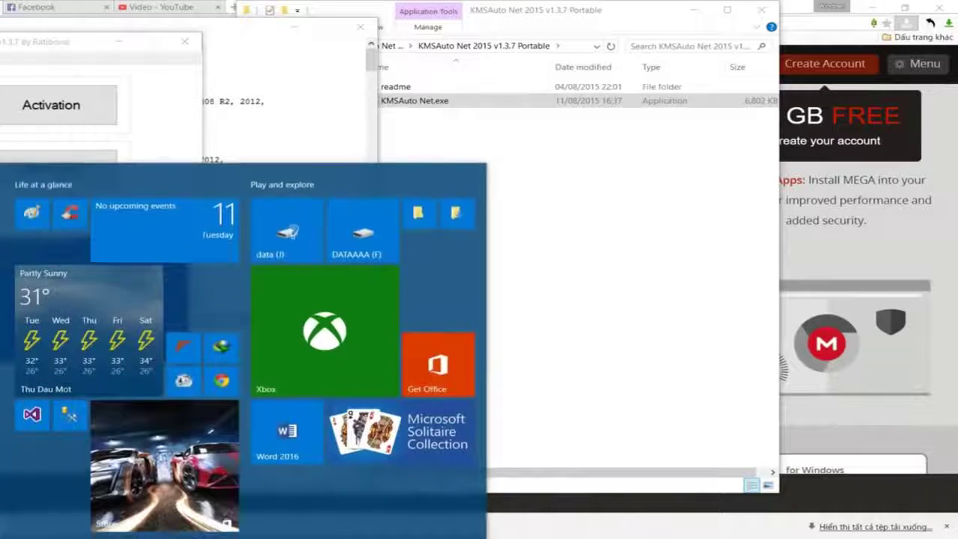
pyautogui.click(286, 430)
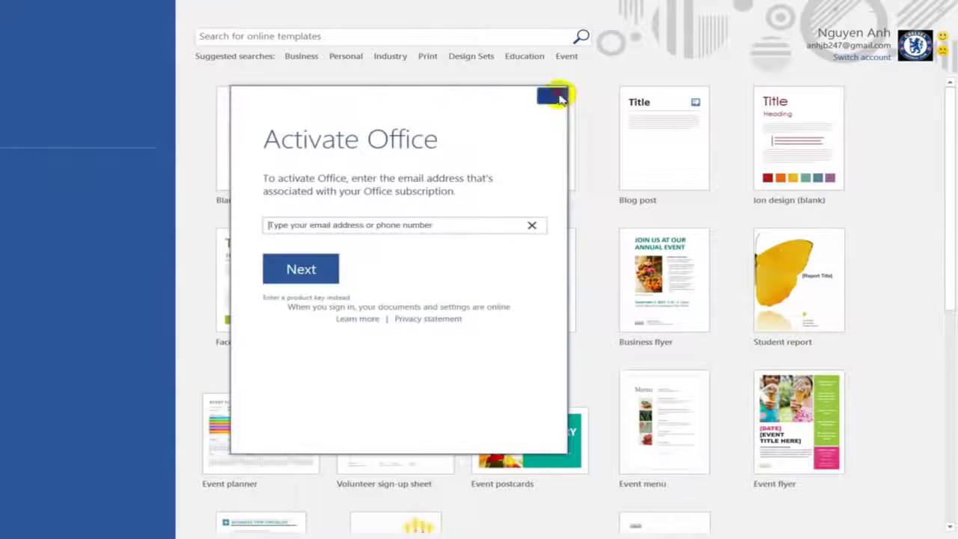
pyautogui.click(560, 95)
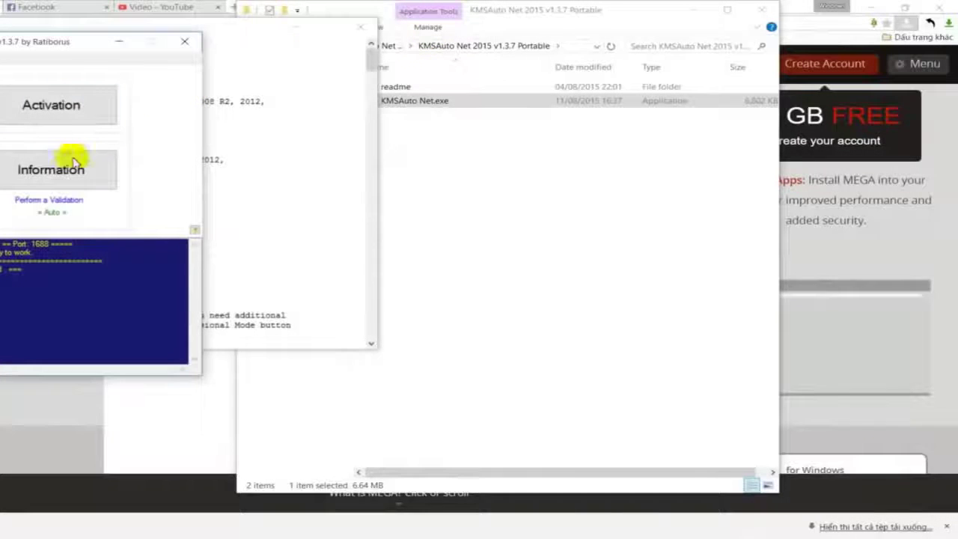
# Start Office activation in KMSAuto Net and run the Office 2016 Pro Plus RETAIL -> VL conversion.
pyautogui.click(70, 105)
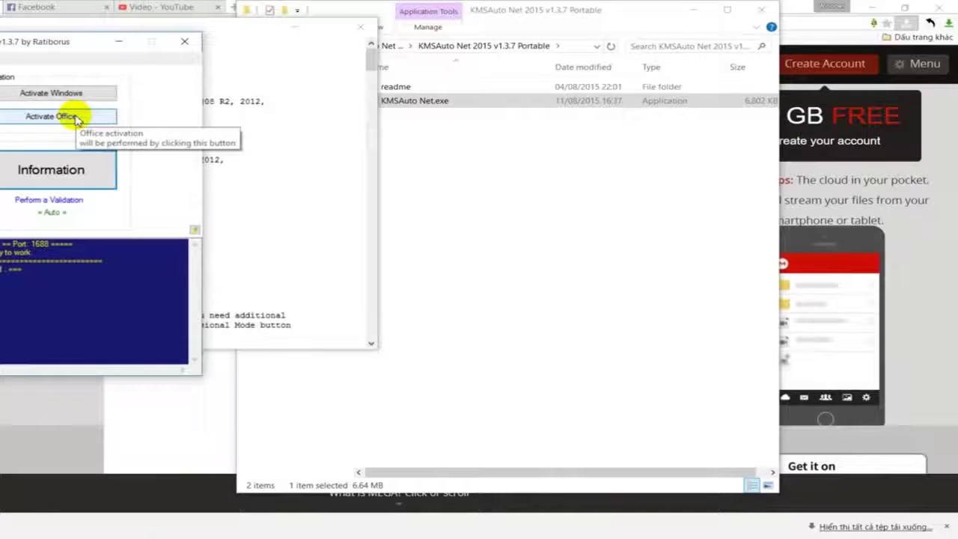
pyautogui.click(75, 117)
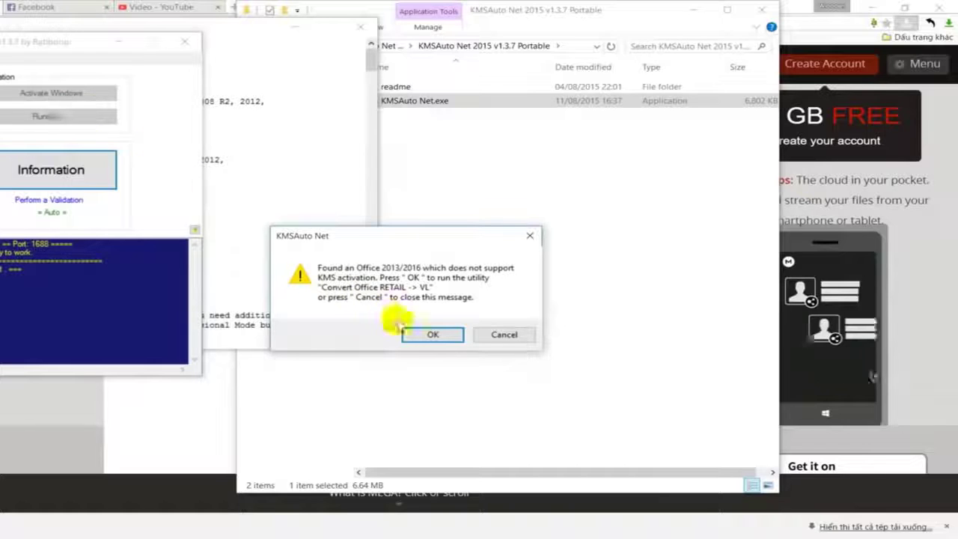
pyautogui.click(427, 334)
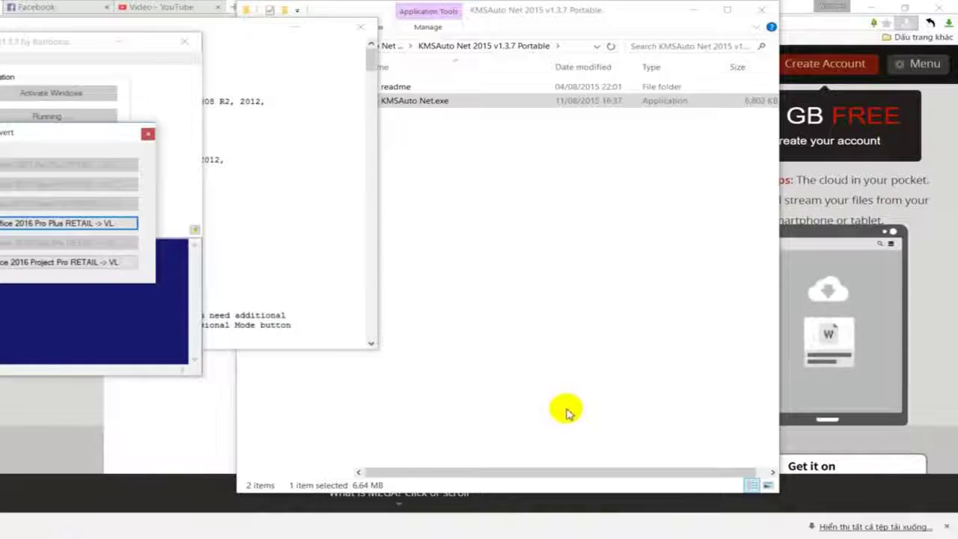
pyautogui.click(109, 223)
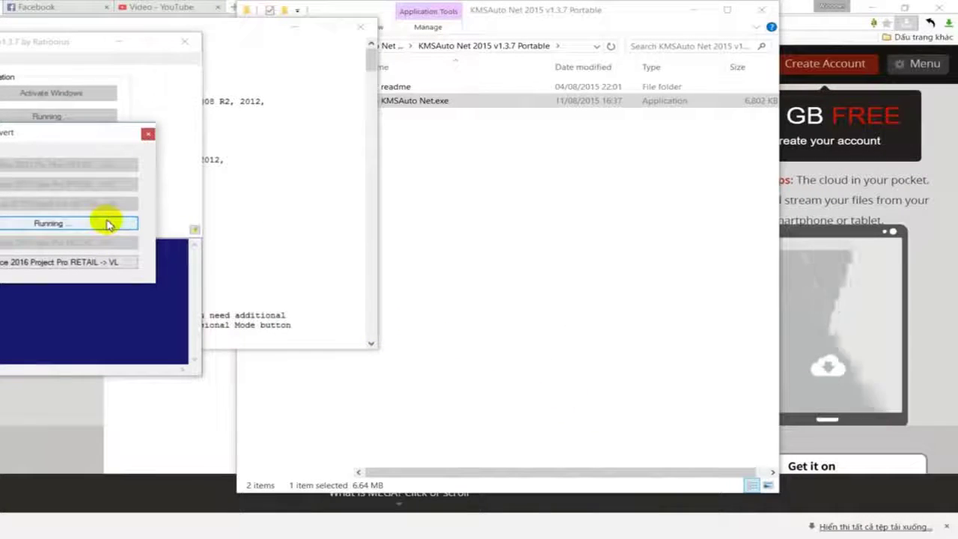